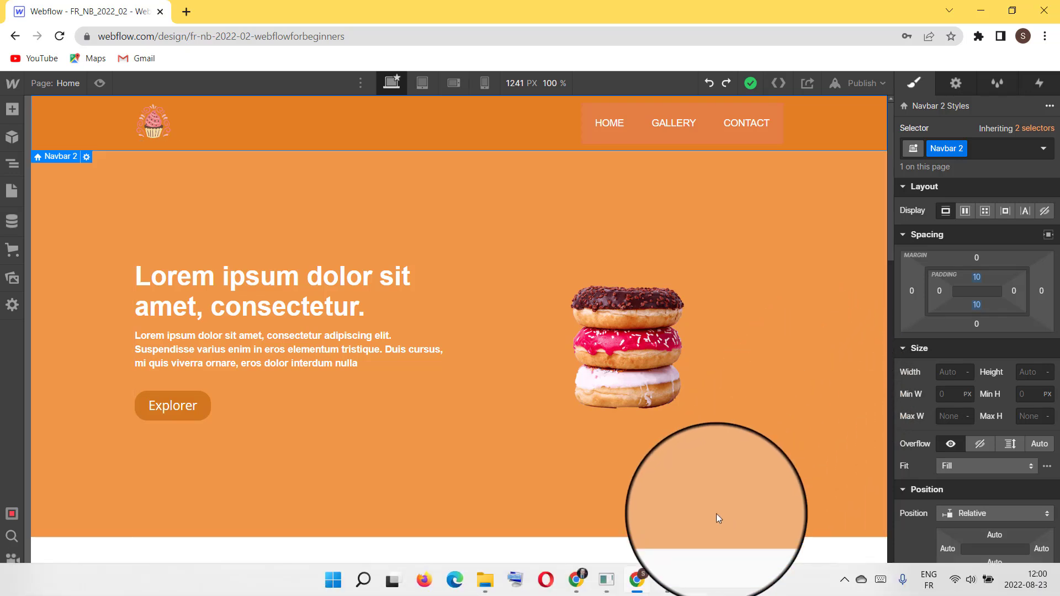
Switch to the site_web.docx mockup in Word, follow its Gallery link to the Our Pastries section, and return to Webflow in the browser
{"action": "left_click", "coordinate": [666, 581]}
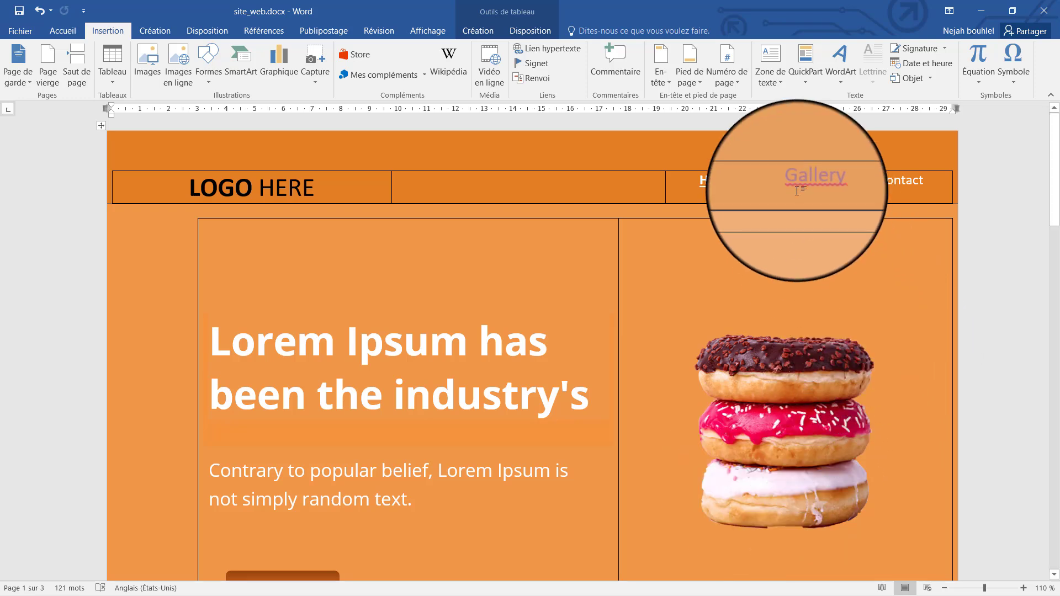
{"action": "mouse_move", "coordinate": [797, 190]}
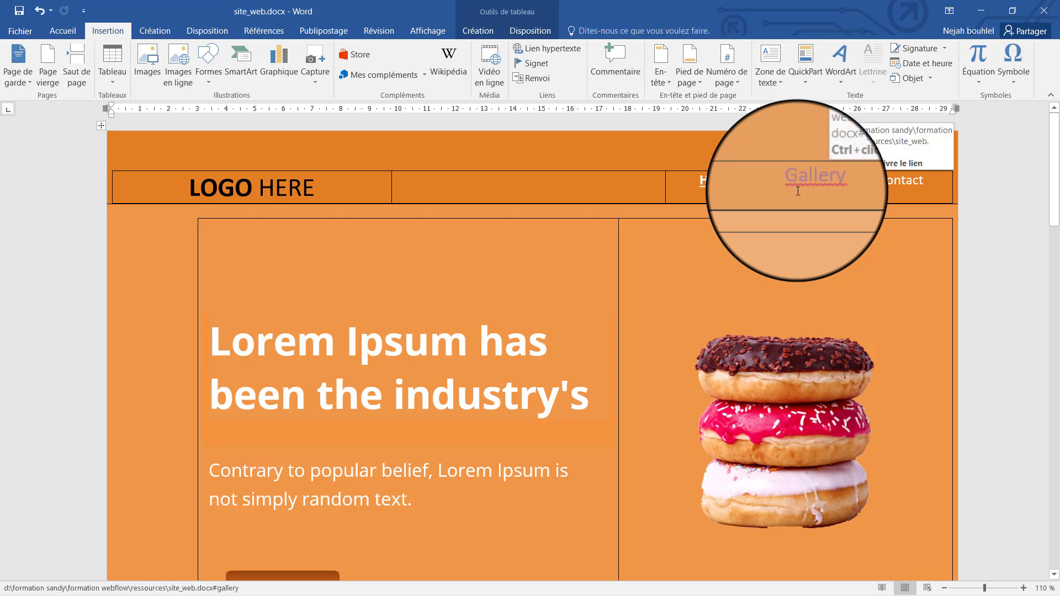
{"action": "left_click", "coordinate": [817, 190], "text": "ctrl"}
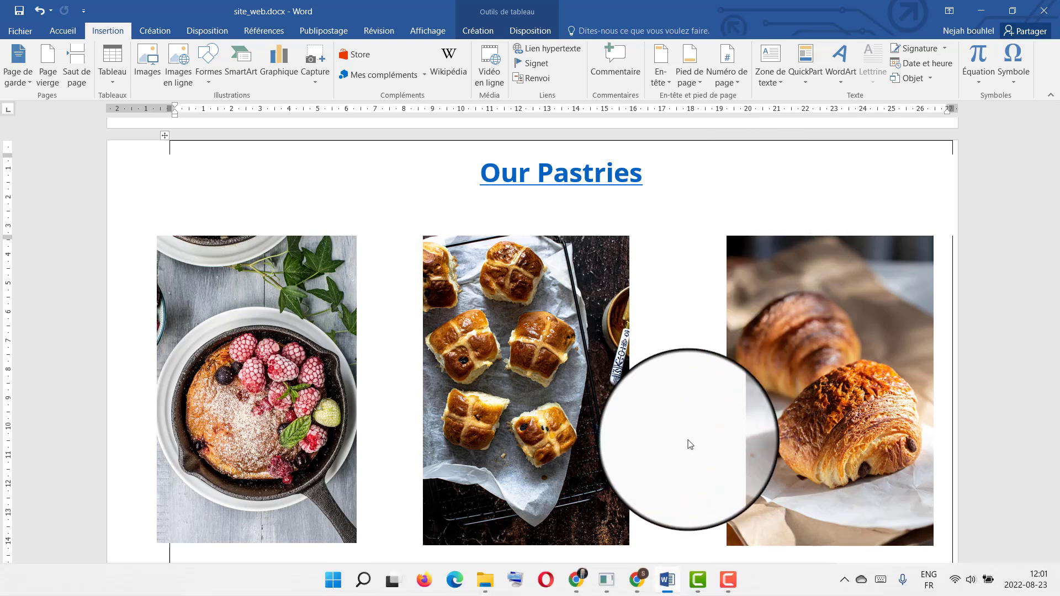
{"action": "mouse_move", "coordinate": [637, 580]}
{"action": "left_click", "coordinate": [632, 494]}
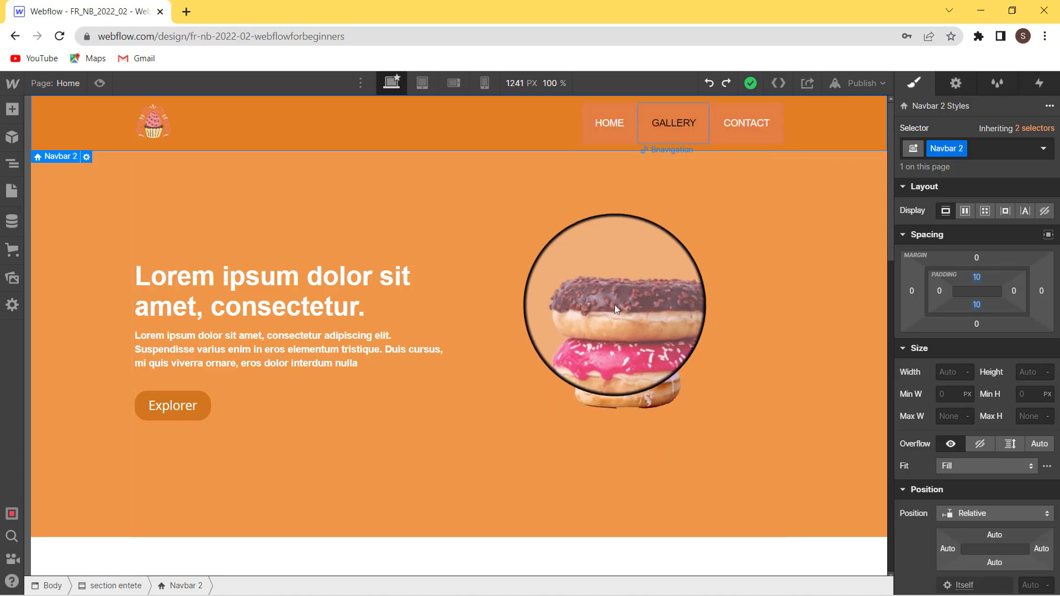
Examine the URL, page, page section, email and phone link types in the HOME nav link's settings
{"action": "left_click", "coordinate": [605, 131]}
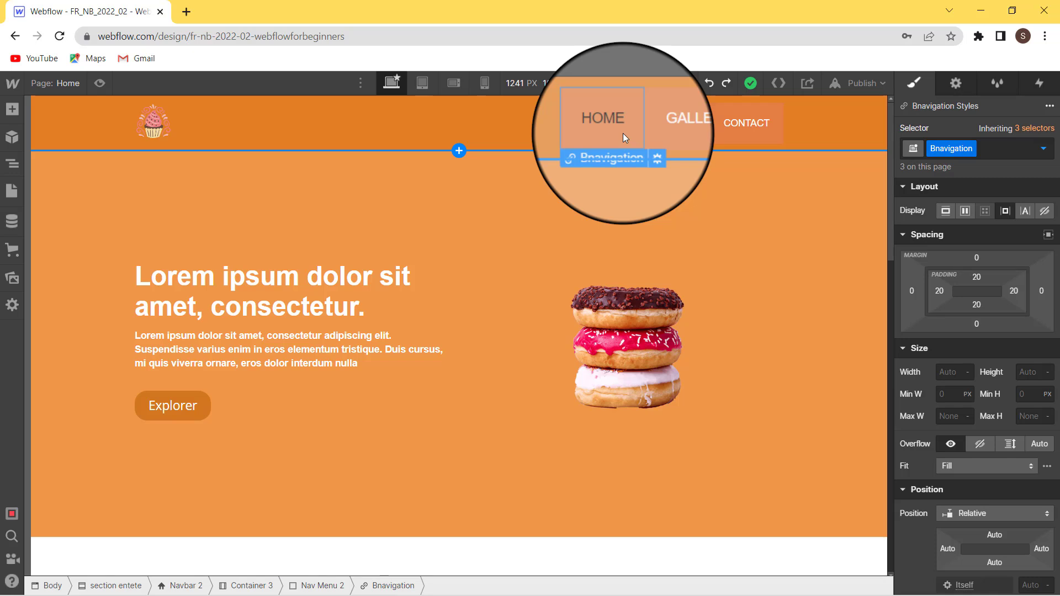
{"action": "left_click", "coordinate": [951, 84]}
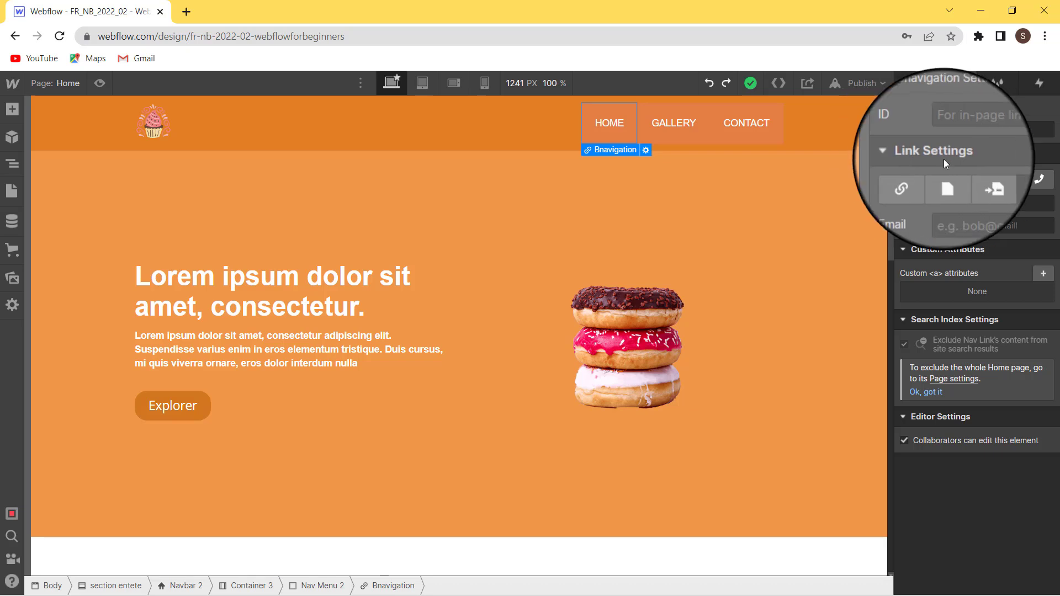
{"action": "left_click", "coordinate": [910, 182]}
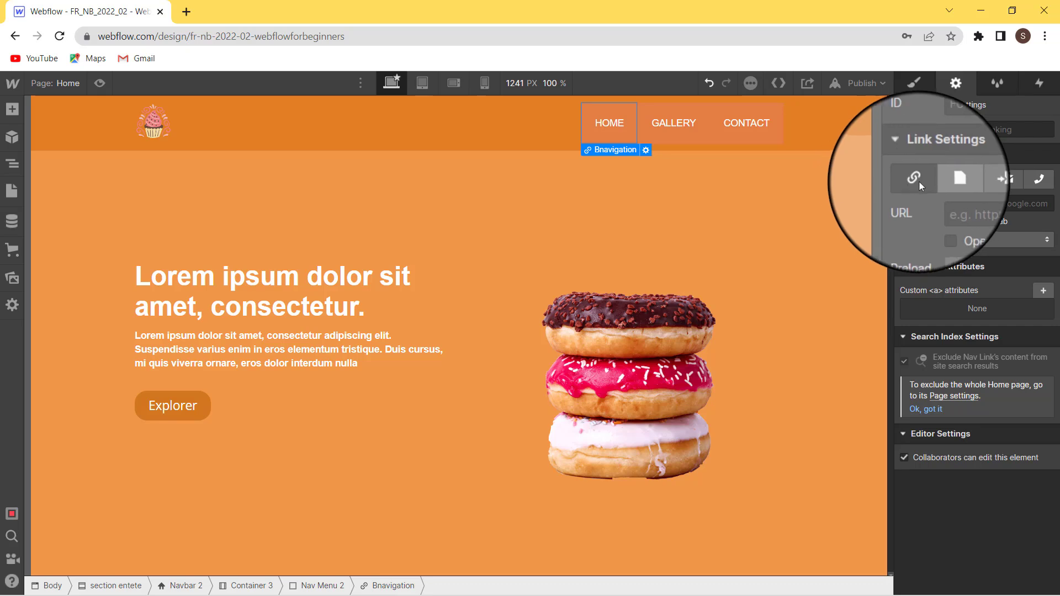
{"action": "left_click", "coordinate": [946, 181]}
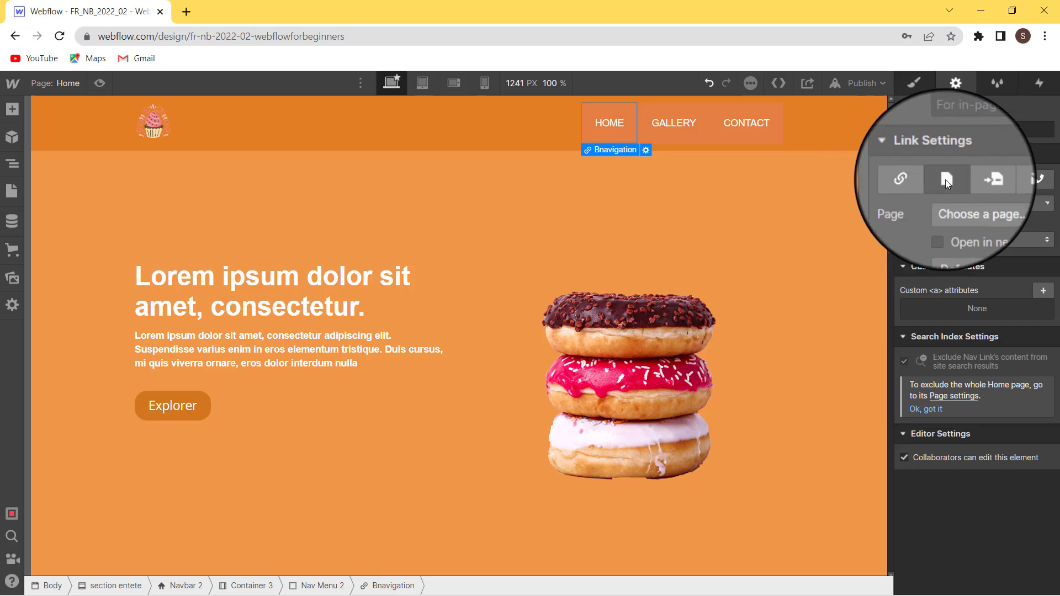
{"action": "key", "text": "Right"}
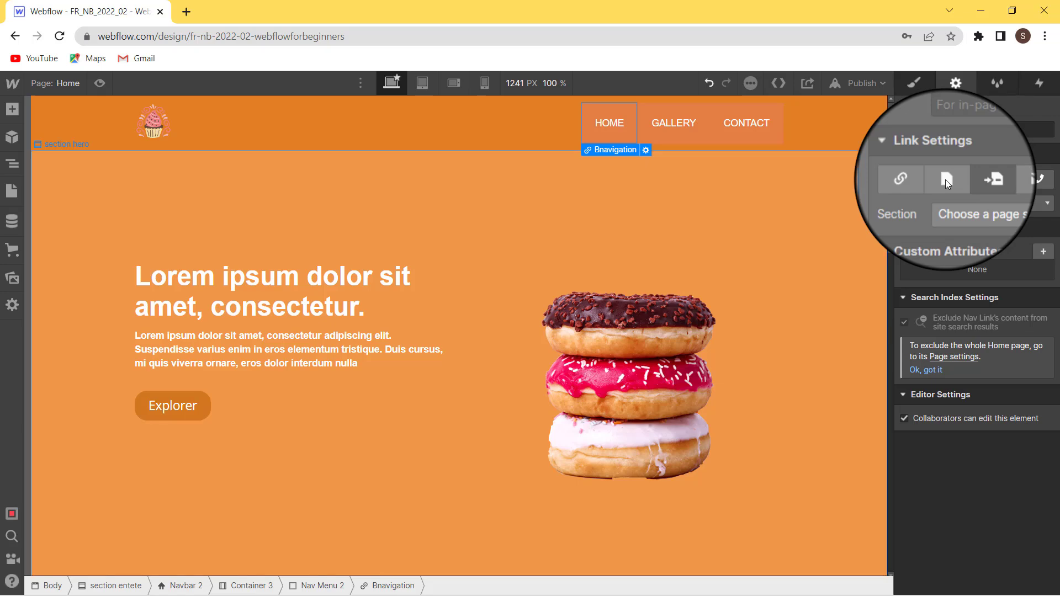
{"action": "scroll", "coordinate": [790, 326], "scroll_direction": "down", "scroll_amount": 5}
{"action": "scroll", "coordinate": [787, 330], "scroll_direction": "down", "scroll_amount": 10}
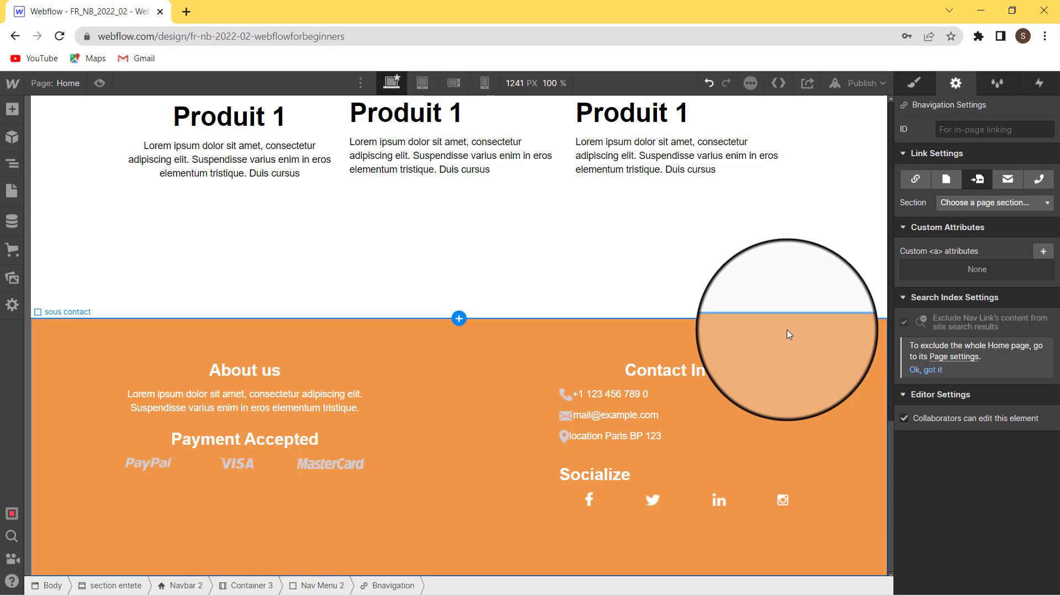
{"action": "scroll", "coordinate": [786, 329], "scroll_direction": "up", "scroll_amount": 15}
{"action": "left_click", "coordinate": [1018, 174]}
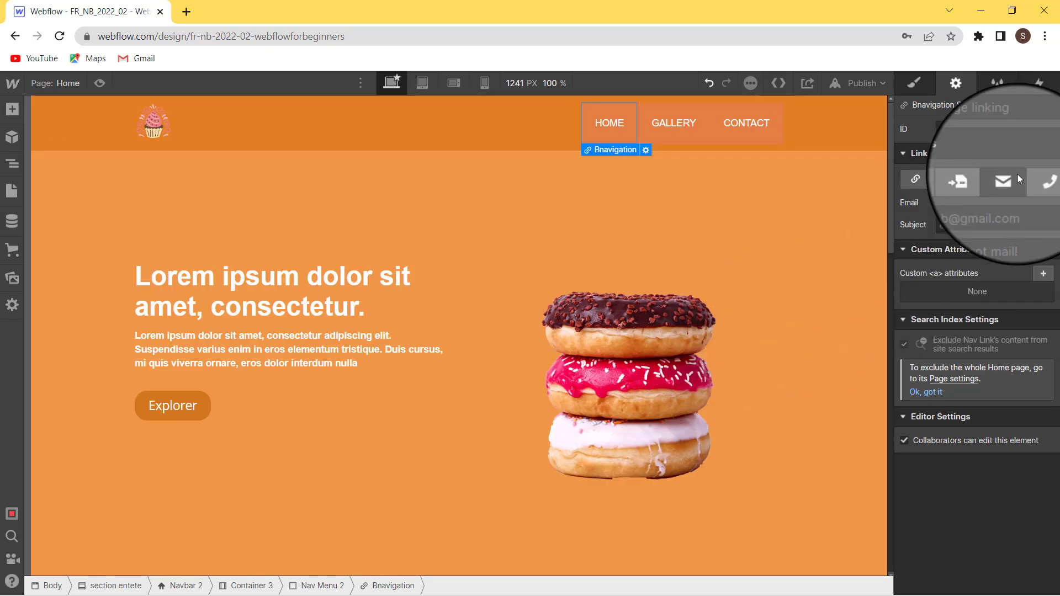
{"action": "left_click", "coordinate": [1042, 173]}
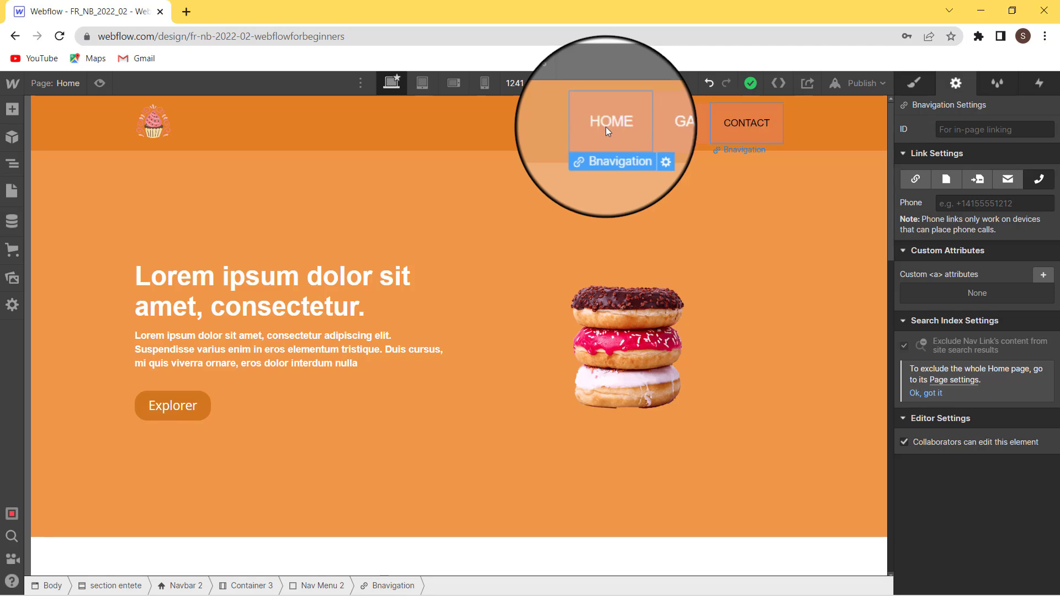
Set the HOME nav link's URL to # and check the link in preview mode
{"action": "left_click", "coordinate": [918, 179]}
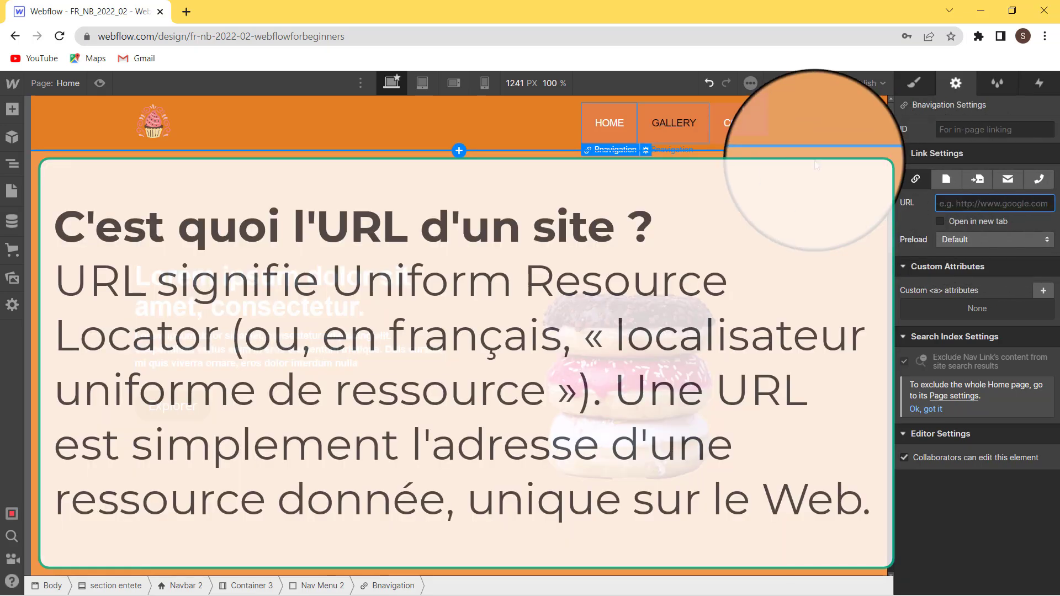
{"action": "left_click", "coordinate": [324, 37]}
{"action": "key", "text": "ctrl+a"}
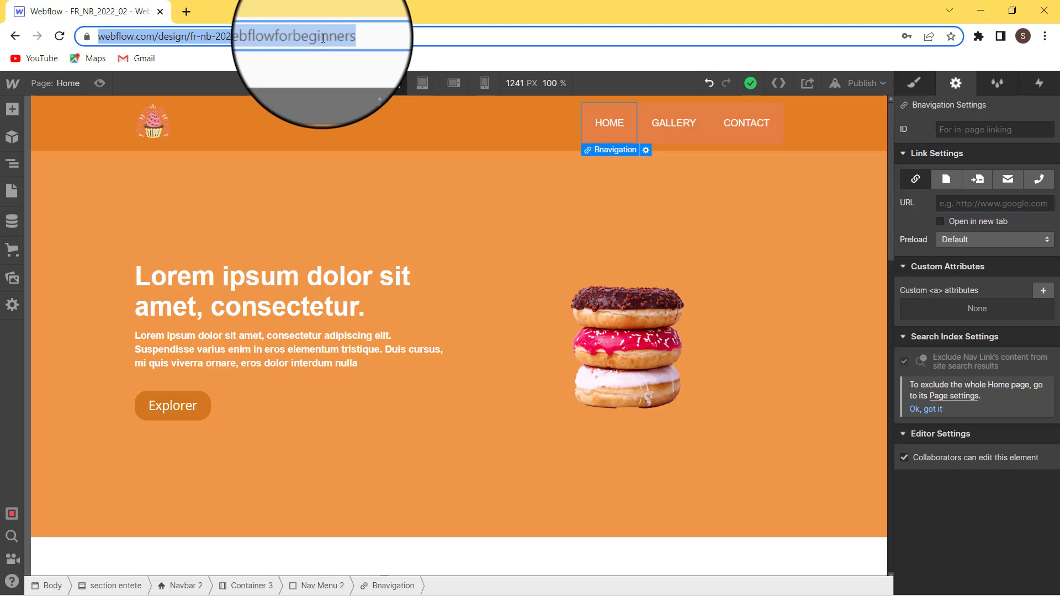
{"action": "left_click", "coordinate": [965, 206]}
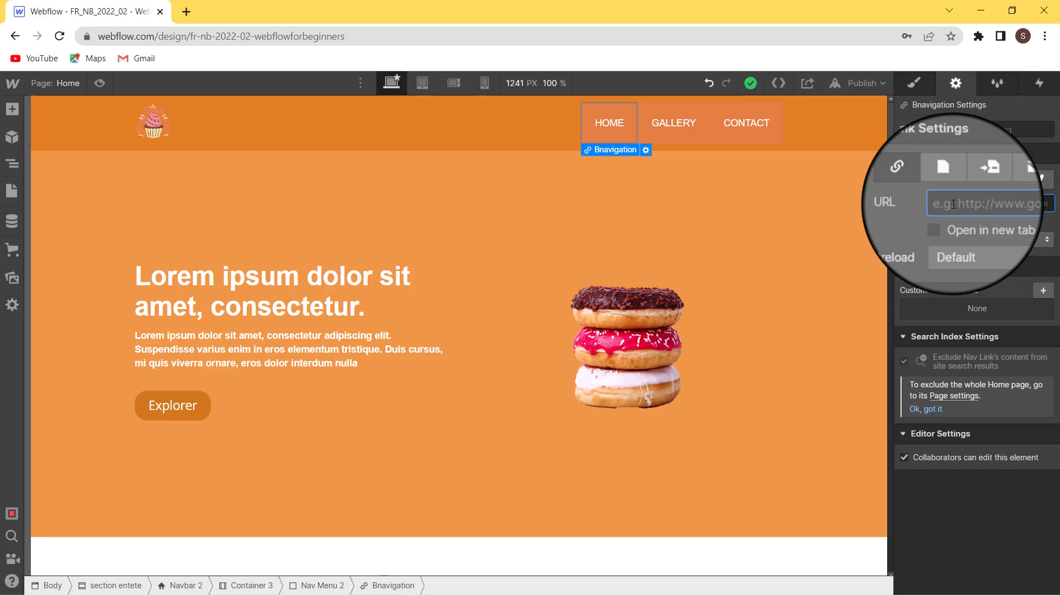
{"action": "type", "text": "#"}
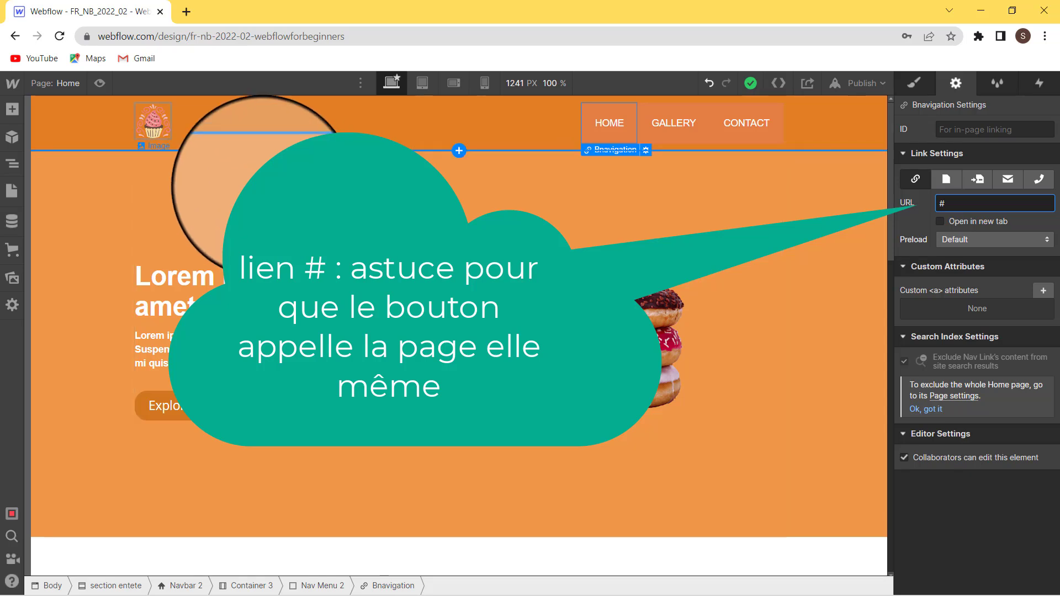
{"action": "left_click", "coordinate": [100, 81]}
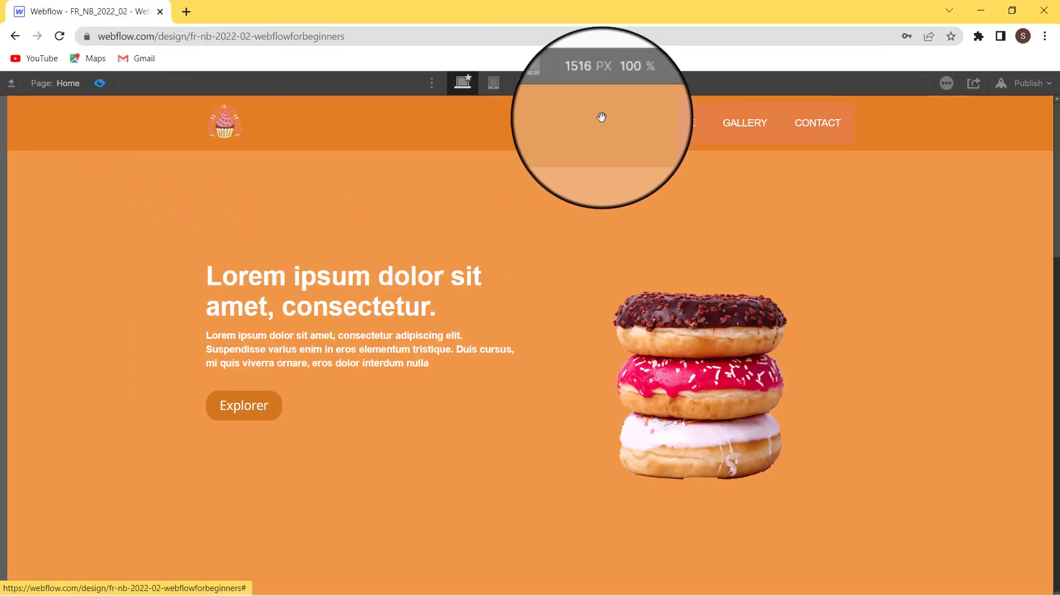
{"action": "left_click", "coordinate": [100, 84]}
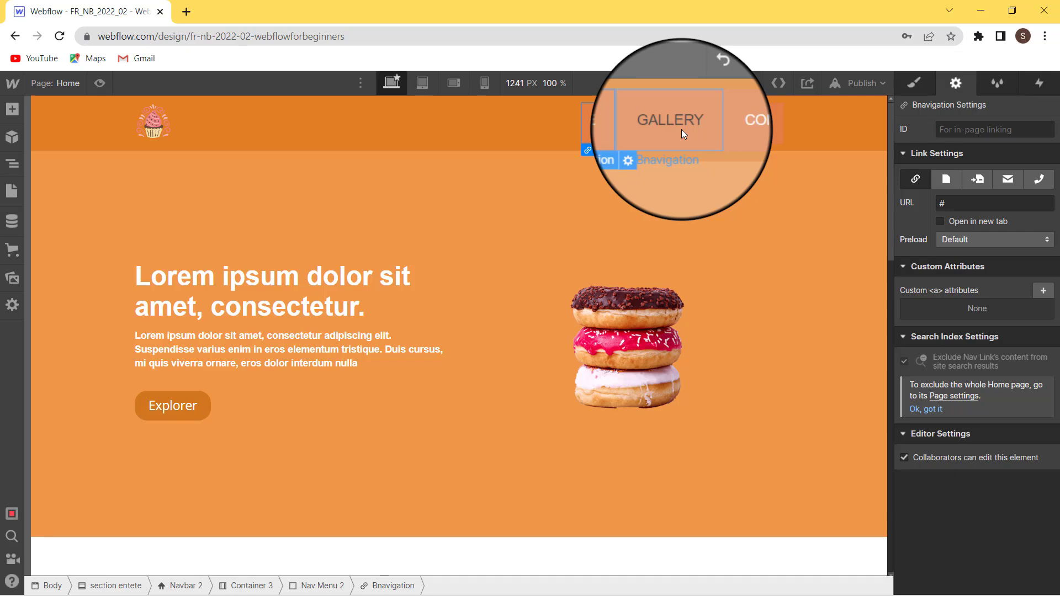
Change the GALLERY nav link's type to a page section link
{"action": "left_click", "coordinate": [681, 129]}
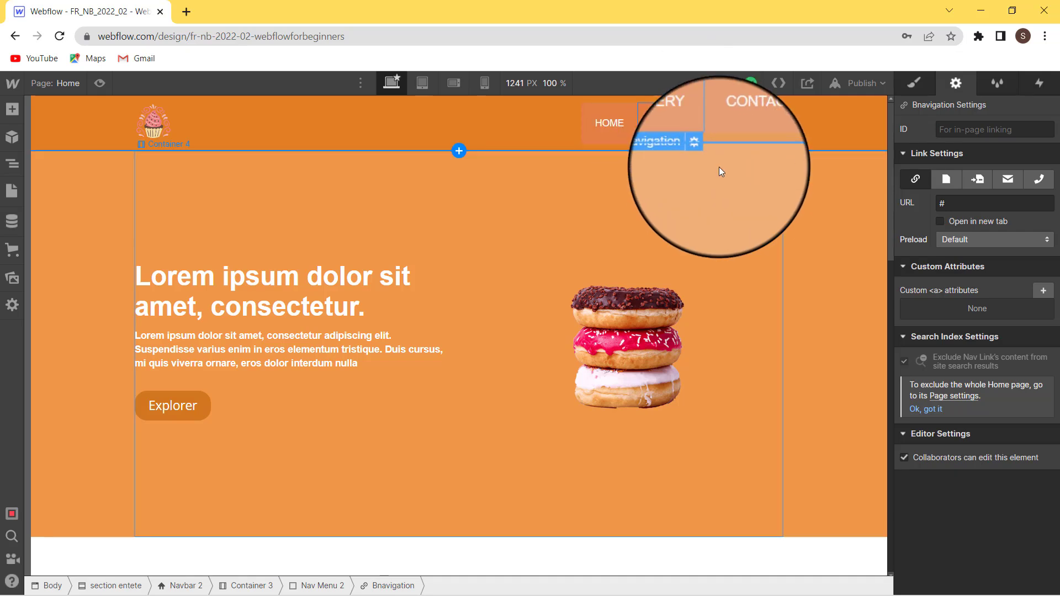
{"action": "scroll", "coordinate": [751, 260], "scroll_direction": "down", "scroll_amount": 8}
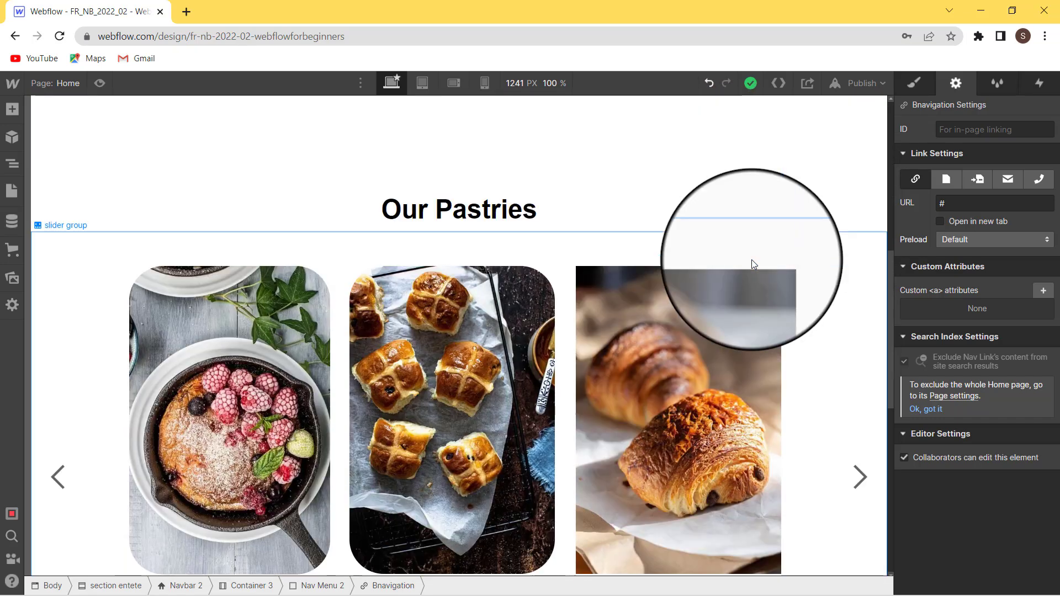
{"action": "scroll", "coordinate": [751, 259], "scroll_direction": "up", "scroll_amount": 8}
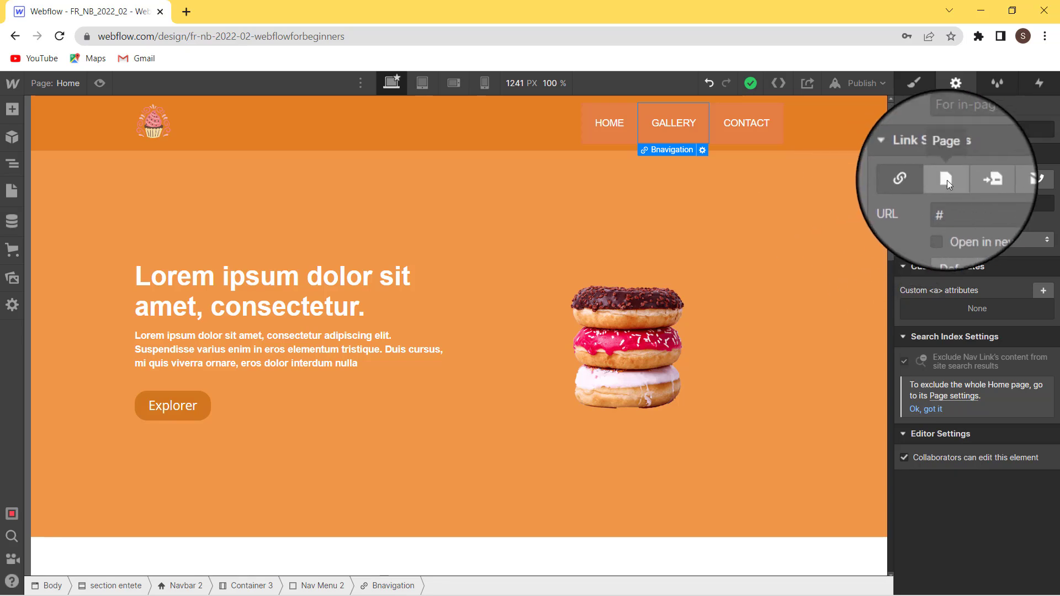
{"action": "left_click", "coordinate": [975, 178]}
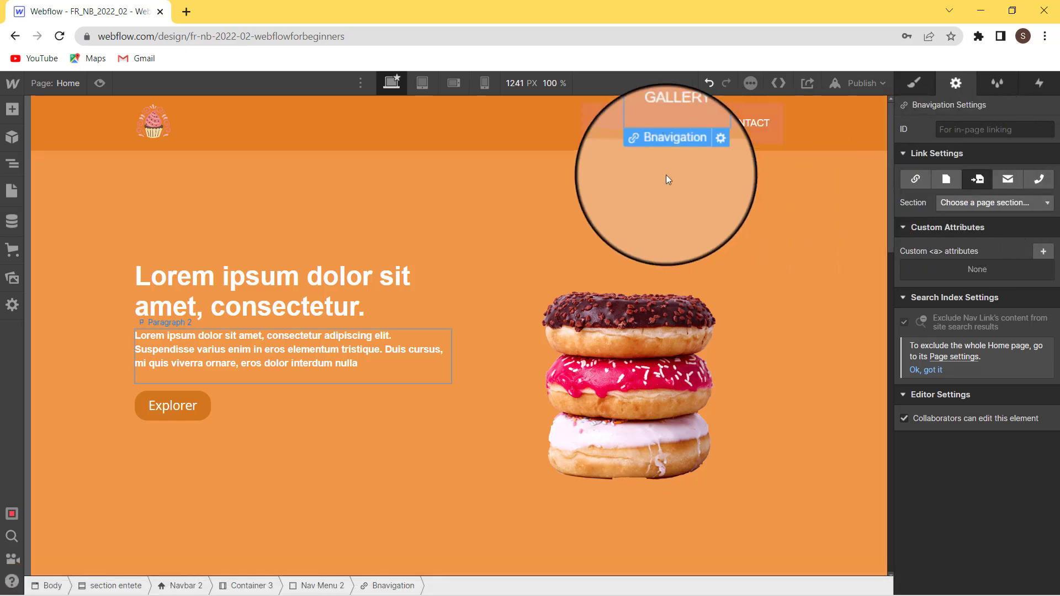
Show the page structure collapsed to its top-level sections and check which page sections the GALLERY link can target
{"action": "left_click", "coordinate": [10, 164]}
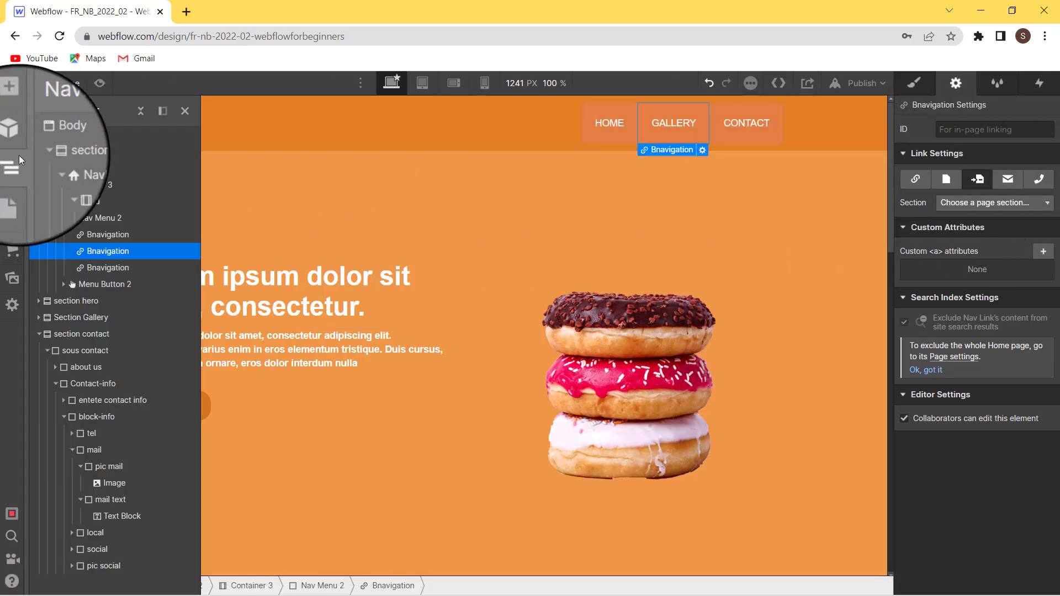
{"action": "left_click", "coordinate": [141, 111]}
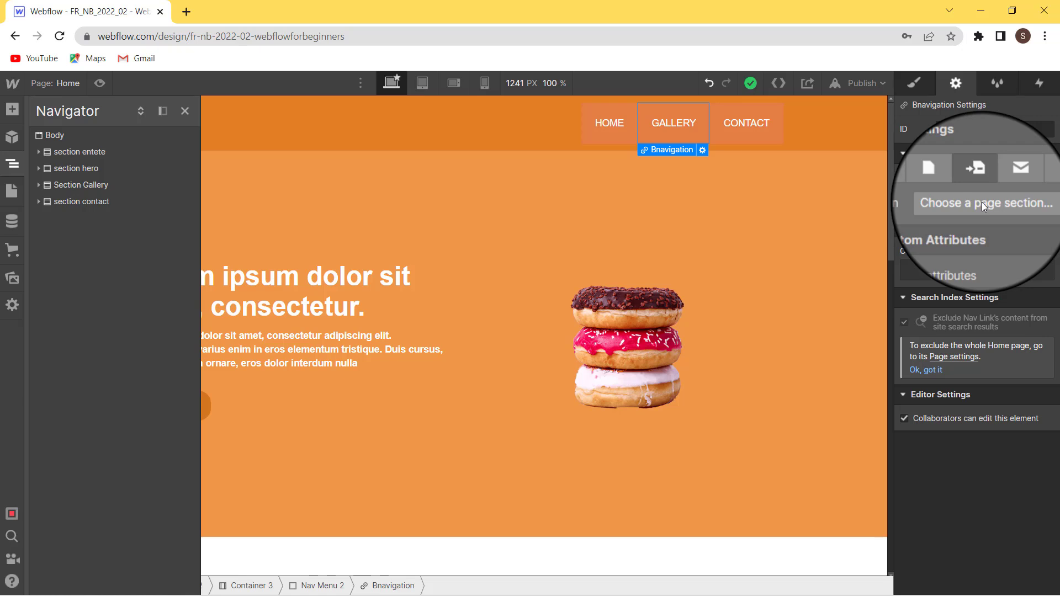
{"action": "left_click", "coordinate": [982, 202]}
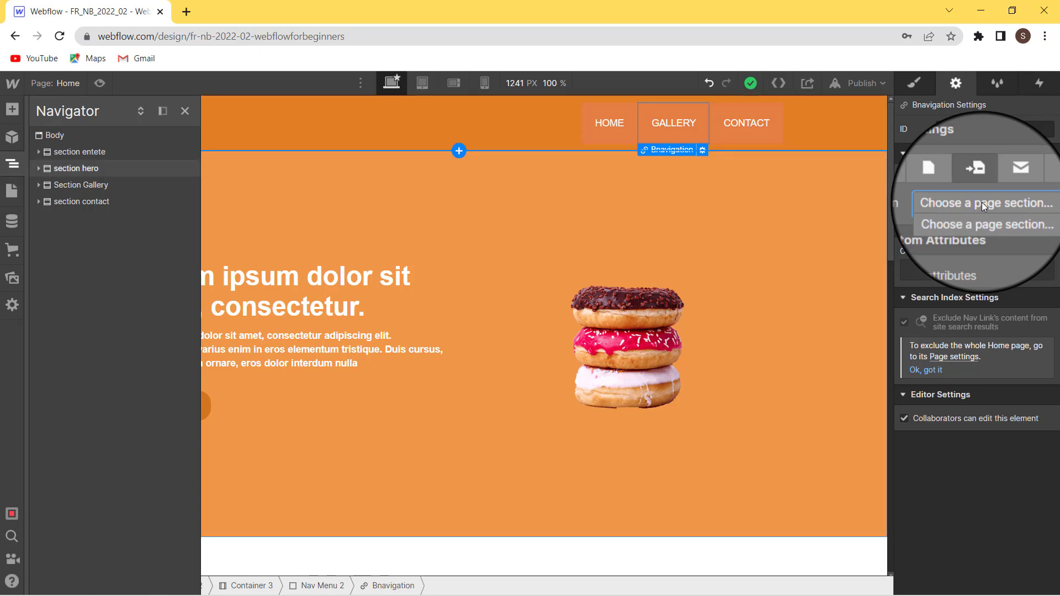
Give the section entete element the ID section-entete for in-page linking
{"action": "left_click", "coordinate": [80, 152]}
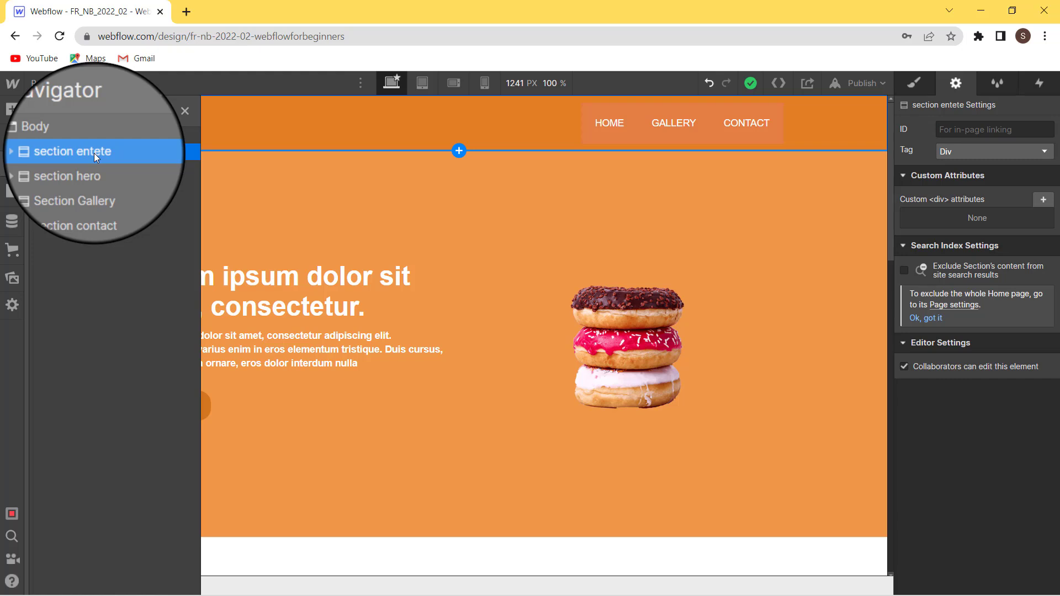
{"action": "left_click", "coordinate": [963, 134]}
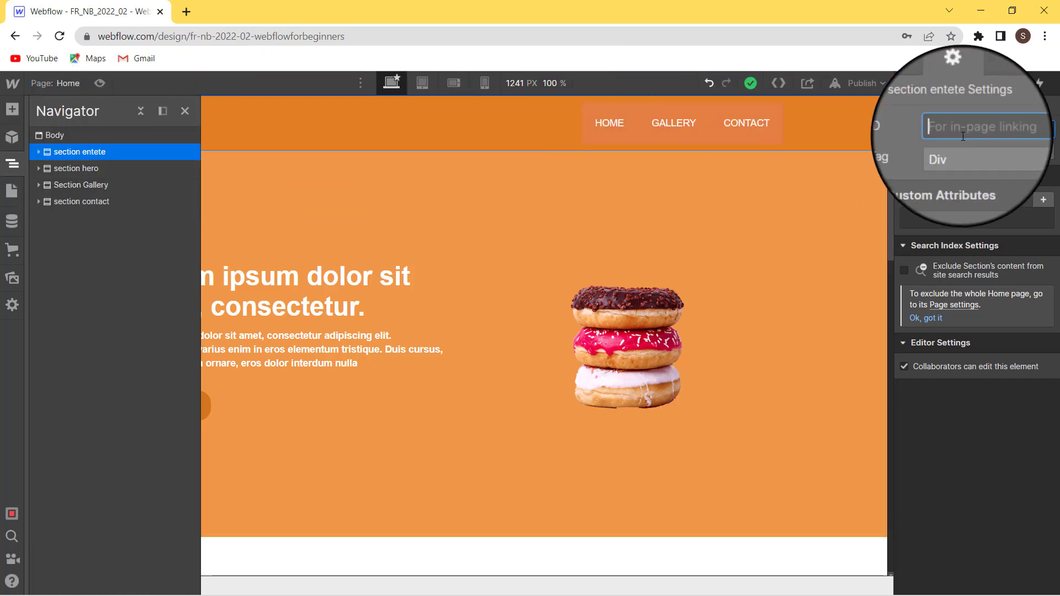
{"action": "type", "text": "secti"}
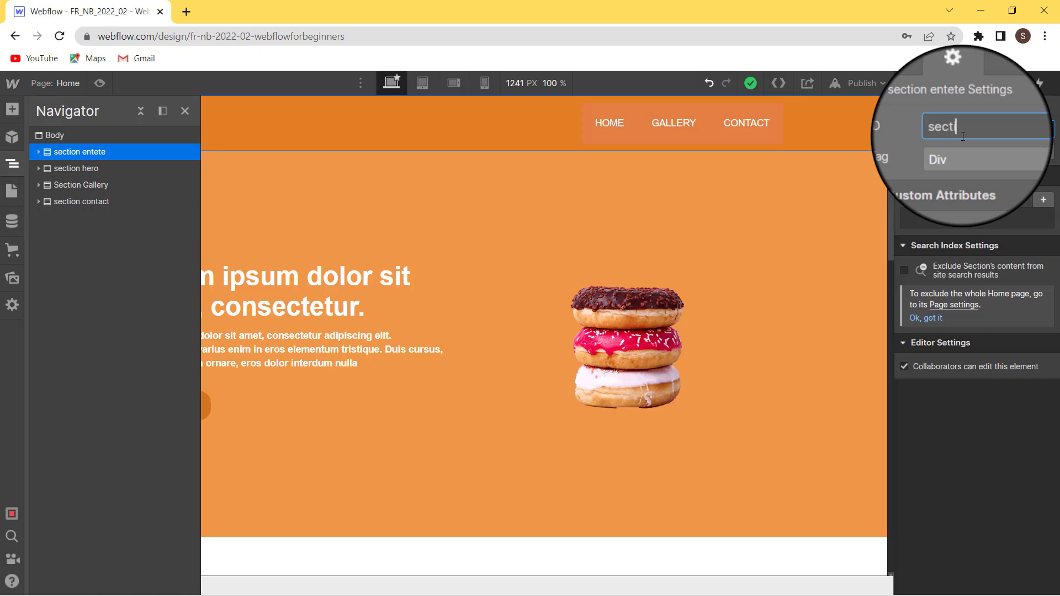
{"action": "type", "text": "on-entete"}
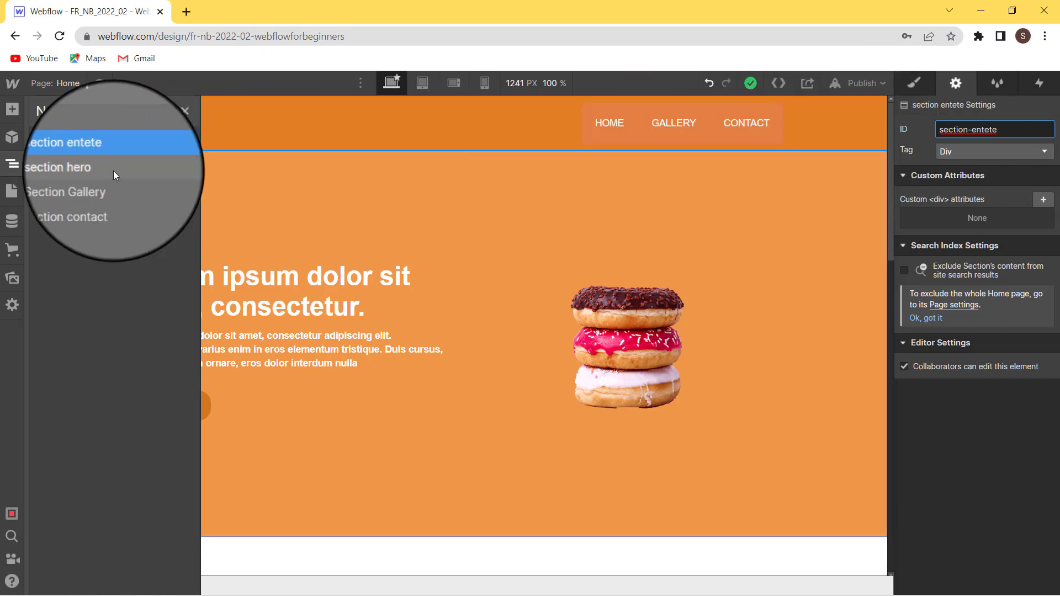
Give the section hero element the ID section-hero
{"action": "left_click", "coordinate": [114, 169]}
{"action": "left_click", "coordinate": [966, 124]}
{"action": "type", "text": "s"}
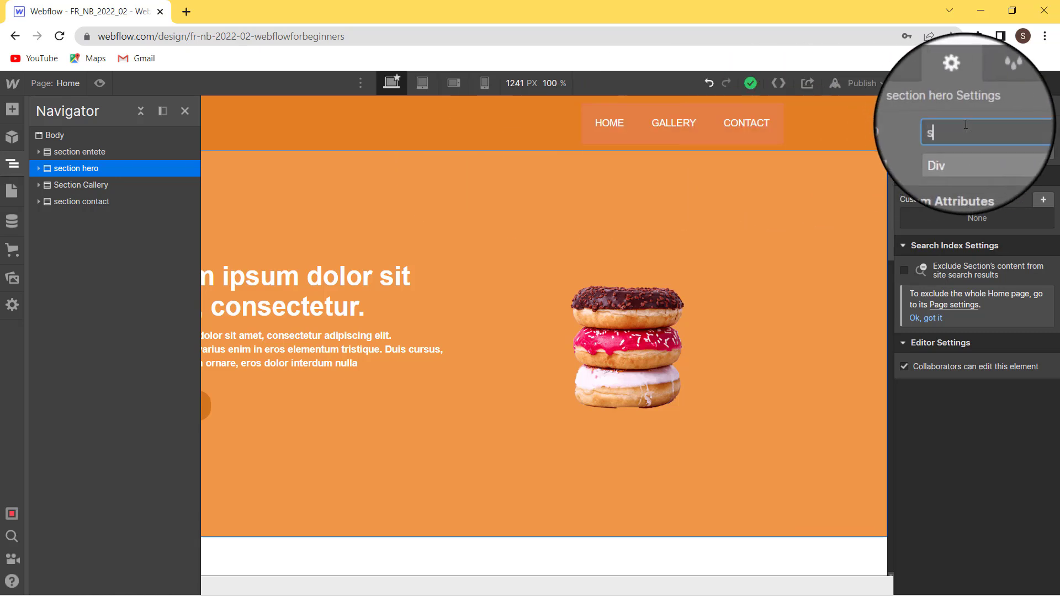
{"action": "type", "text": "ection-hero"}
Give the Section Gallery element the ID section-gallery
{"action": "left_click", "coordinate": [83, 185]}
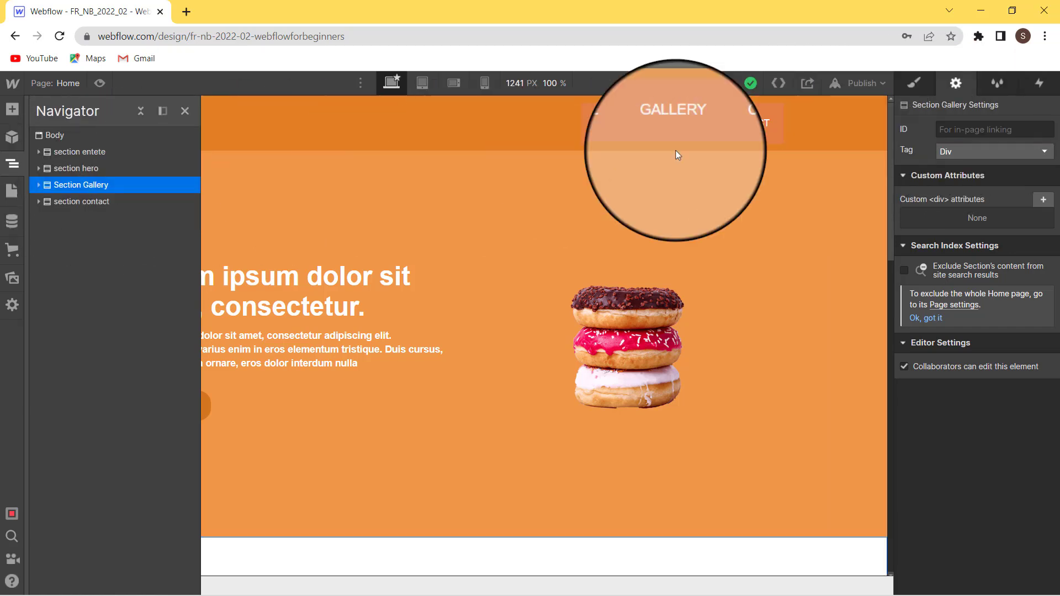
{"action": "left_click", "coordinate": [978, 130]}
{"action": "type", "text": "section-galle"}
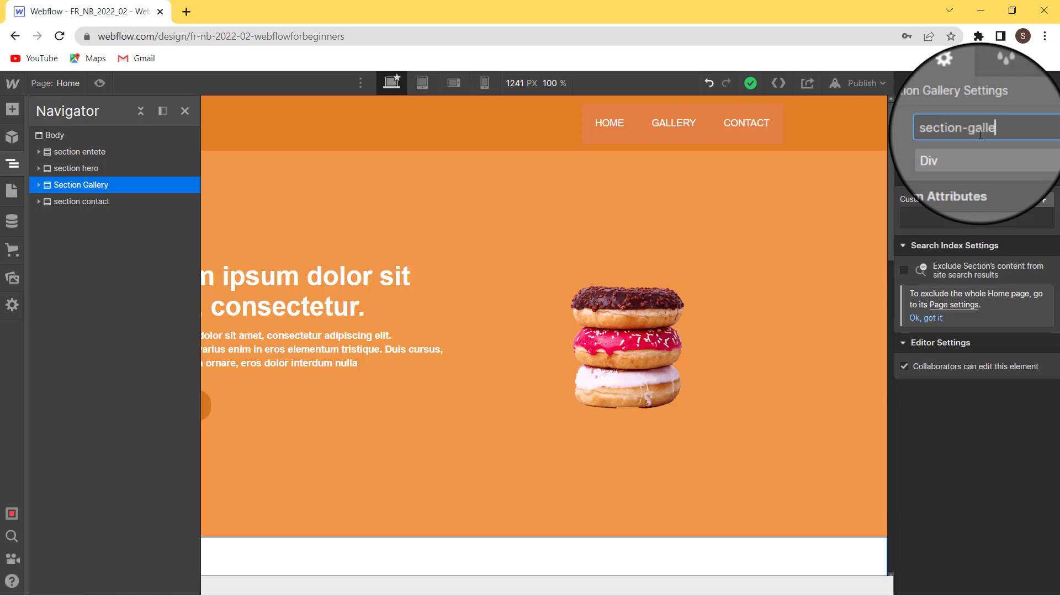
{"action": "type", "text": "ry"}
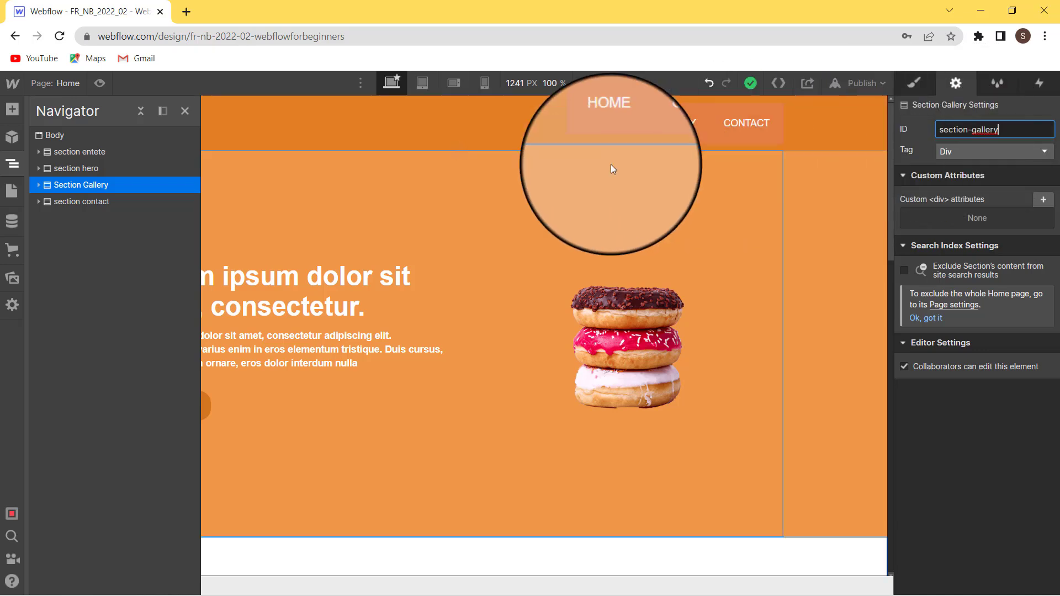
Give the section contact element the ID section-contact for in-page linking
{"action": "left_click", "coordinate": [113, 205]}
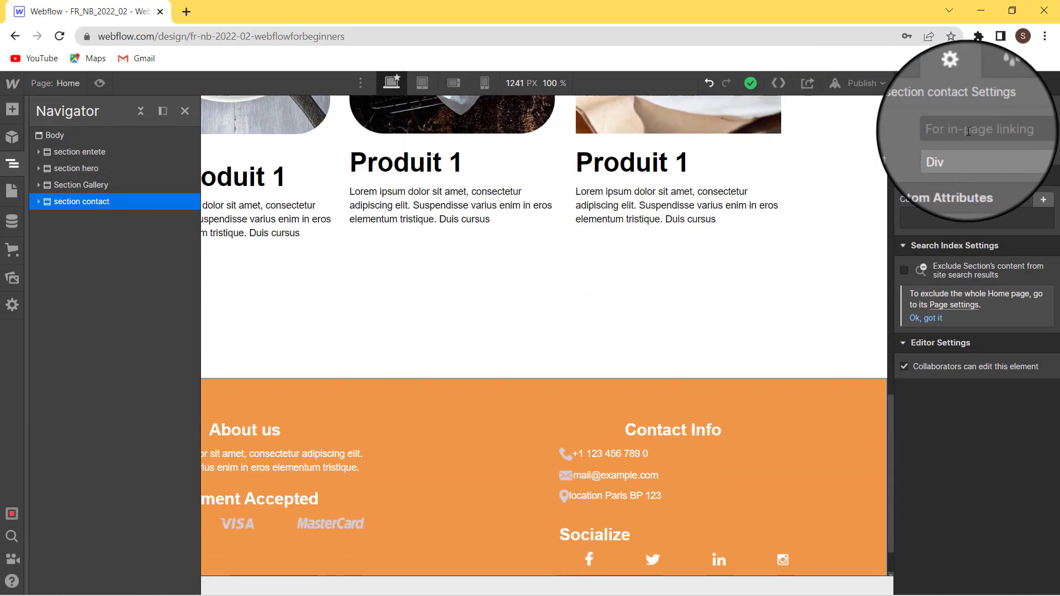
{"action": "left_click", "coordinate": [968, 131]}
{"action": "type", "text": "sect"}
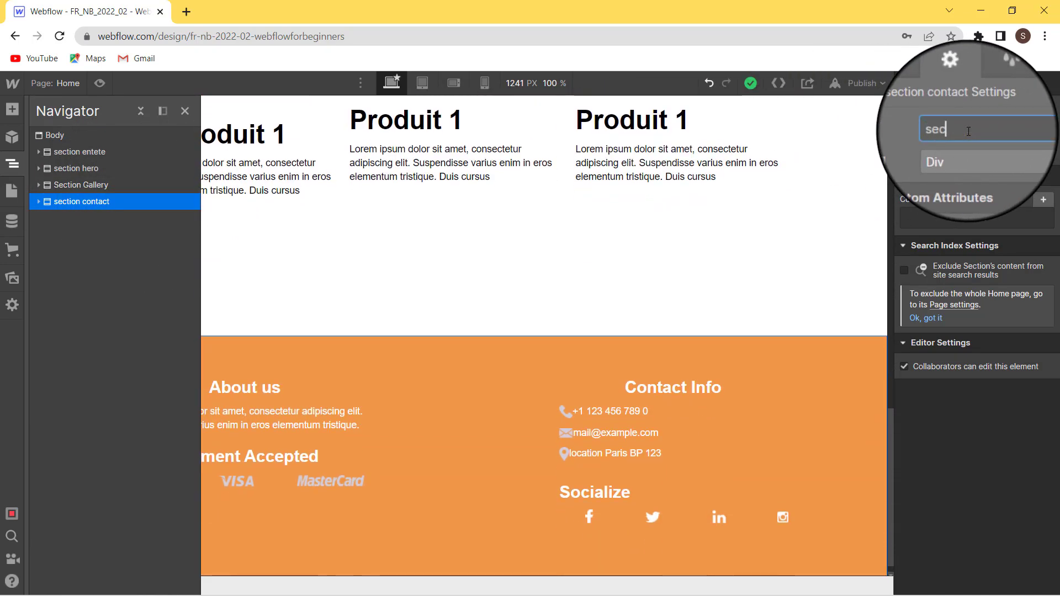
{"action": "type", "text": "ion-entete"}
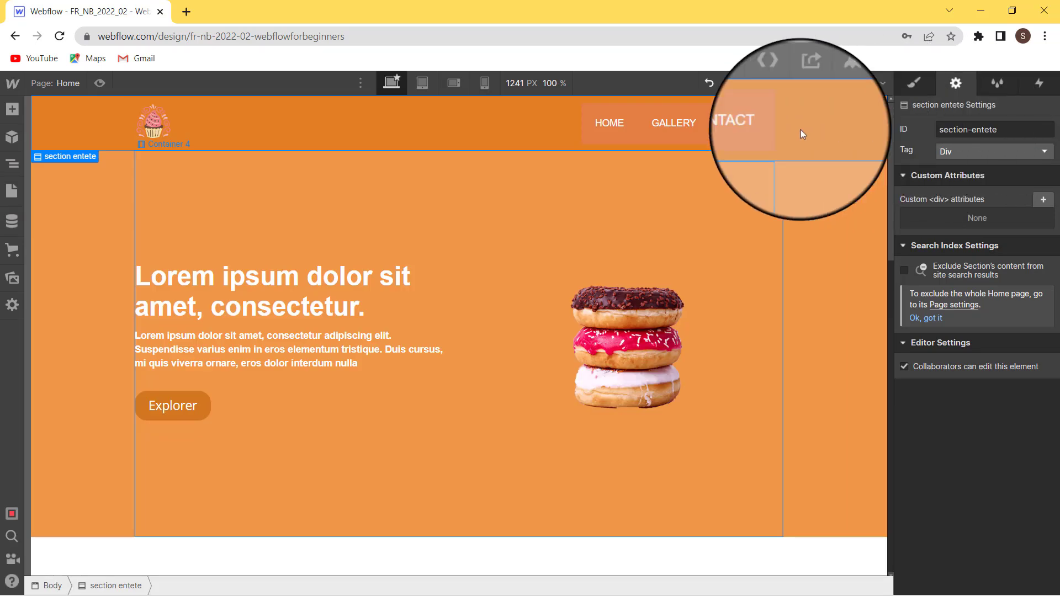
Link the GALLERY navbar button to the page section section-gallery
{"action": "left_click", "coordinate": [671, 128]}
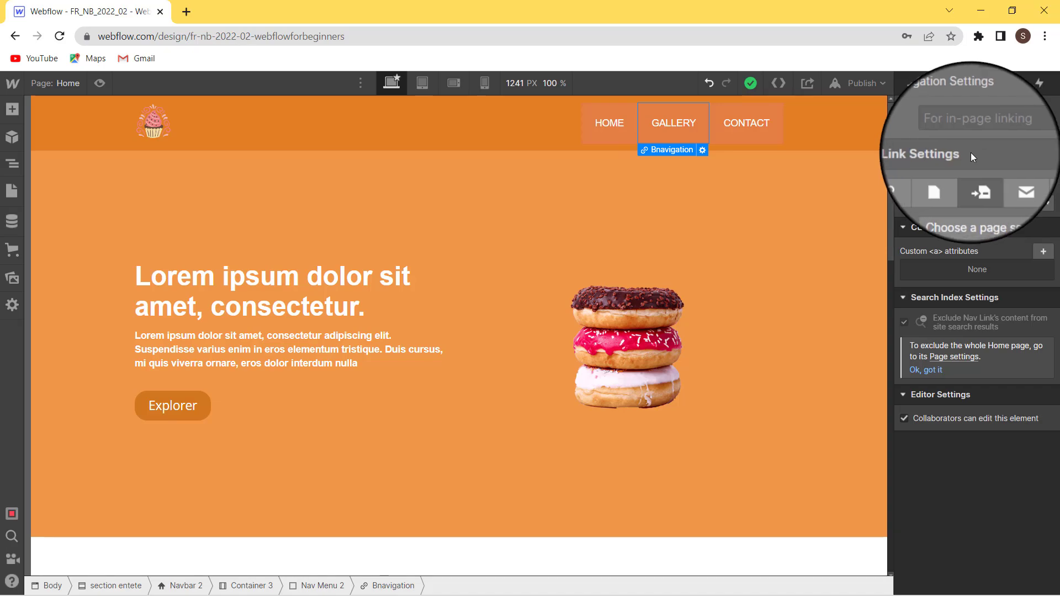
{"action": "scroll", "coordinate": [808, 313], "scroll_direction": "down", "scroll_amount": 12}
{"action": "scroll", "coordinate": [811, 319], "scroll_direction": "up", "scroll_amount": 4}
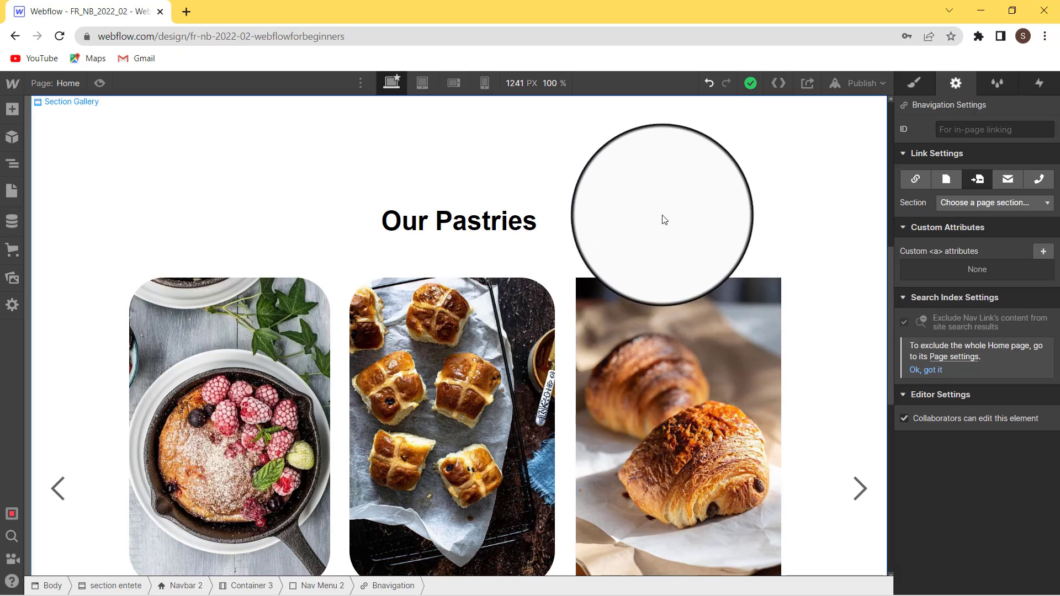
{"action": "scroll", "coordinate": [664, 219], "scroll_direction": "up", "scroll_amount": 8}
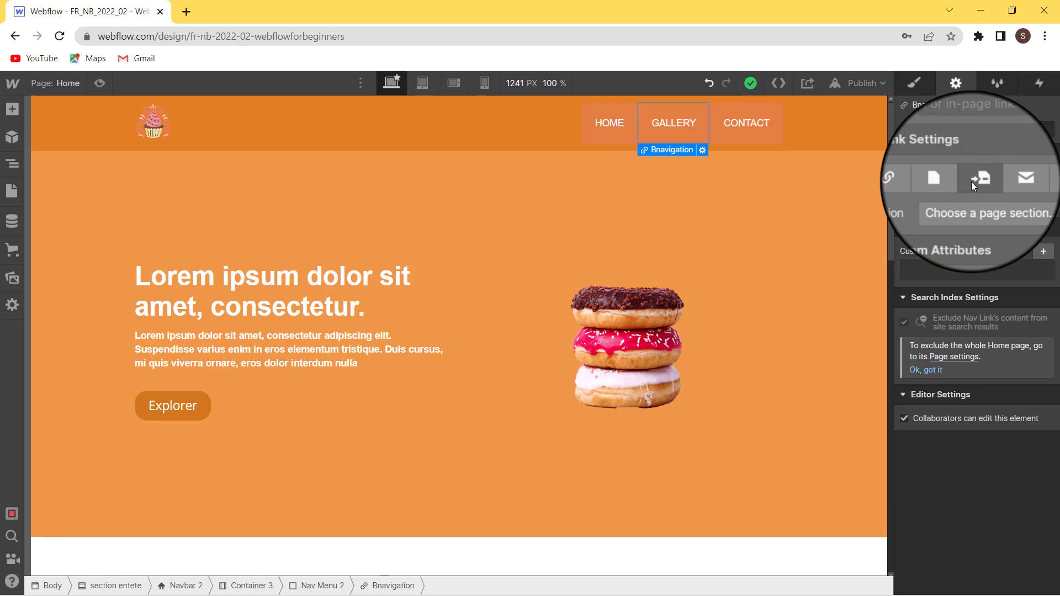
{"action": "left_click", "coordinate": [1040, 208]}
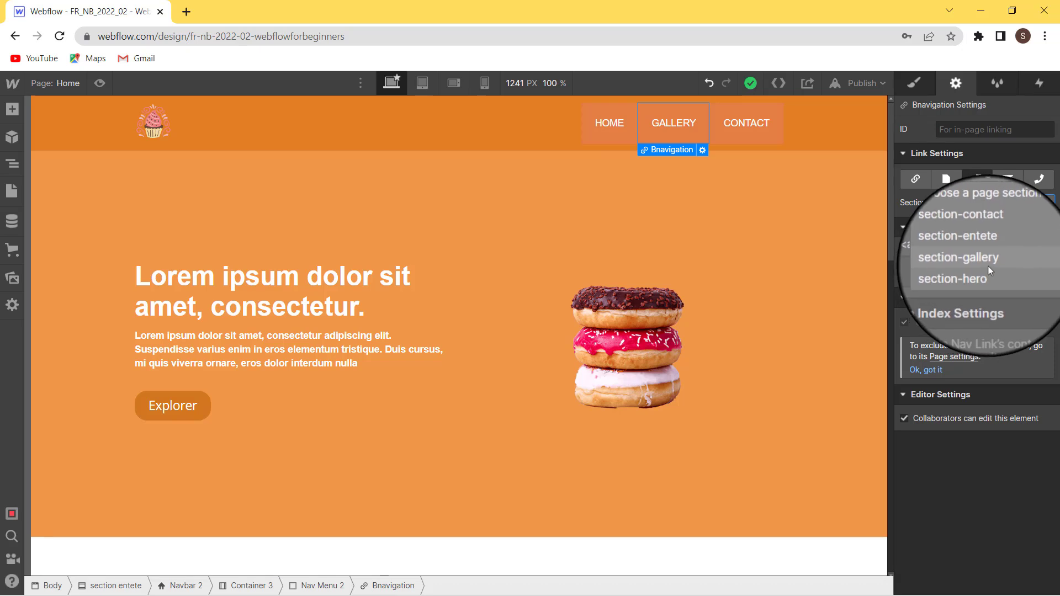
{"action": "left_click", "coordinate": [994, 261]}
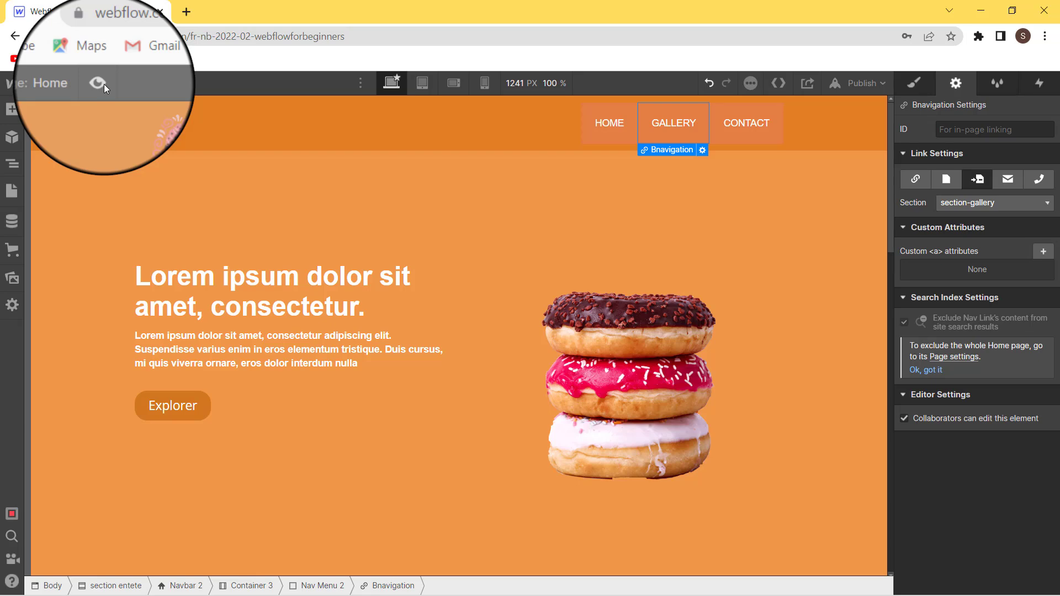
Test the GALLERY link in preview mode and return to the designer
{"action": "left_click", "coordinate": [104, 84]}
{"action": "left_click", "coordinate": [740, 130]}
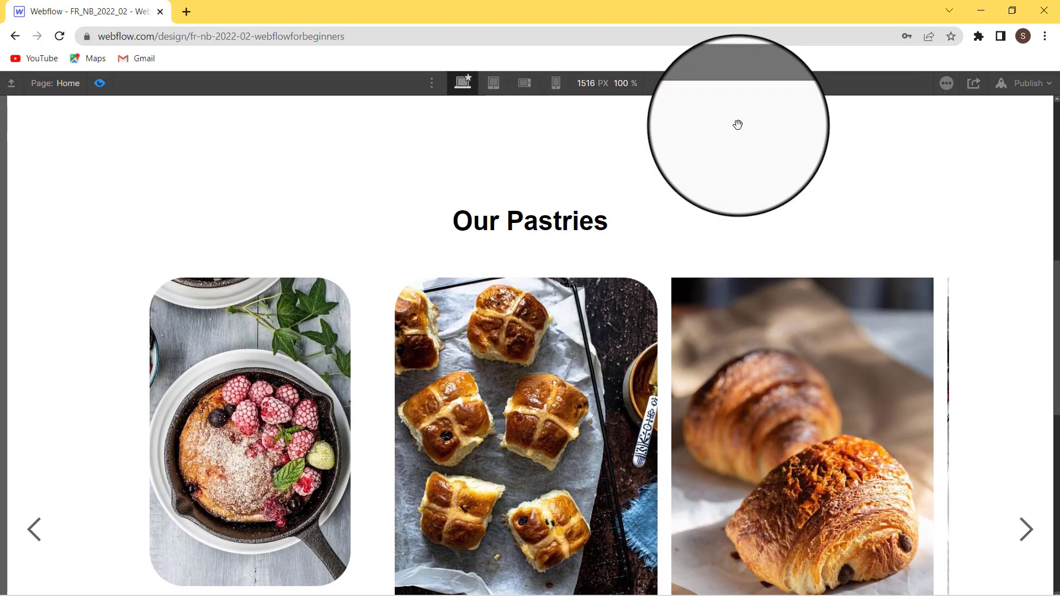
{"action": "left_click", "coordinate": [99, 83]}
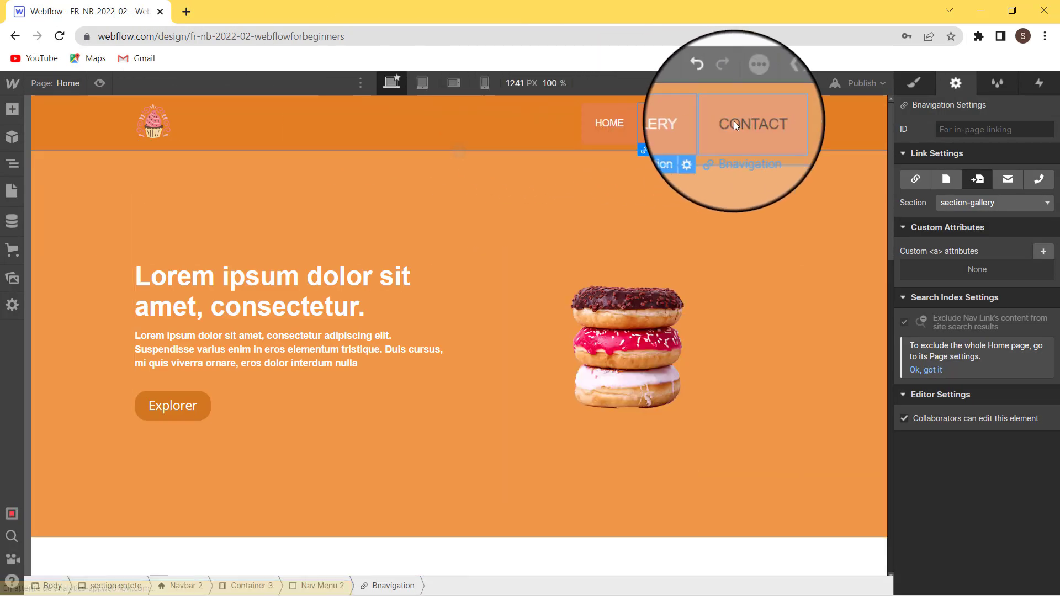
Link the CONTACT navbar button to the page section section-contact
{"action": "left_click", "coordinate": [735, 121]}
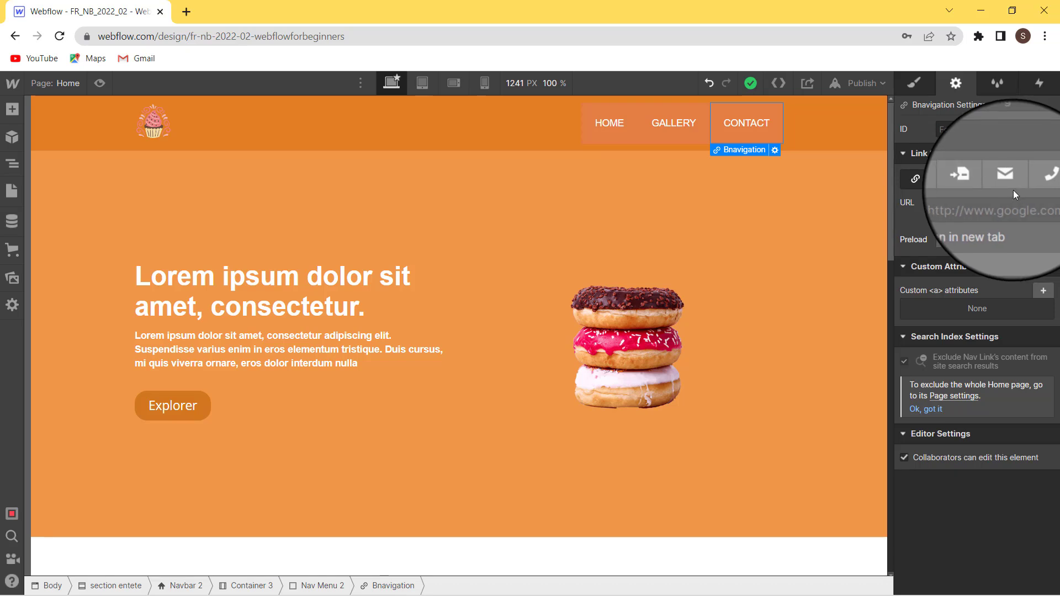
{"action": "left_click", "coordinate": [975, 177]}
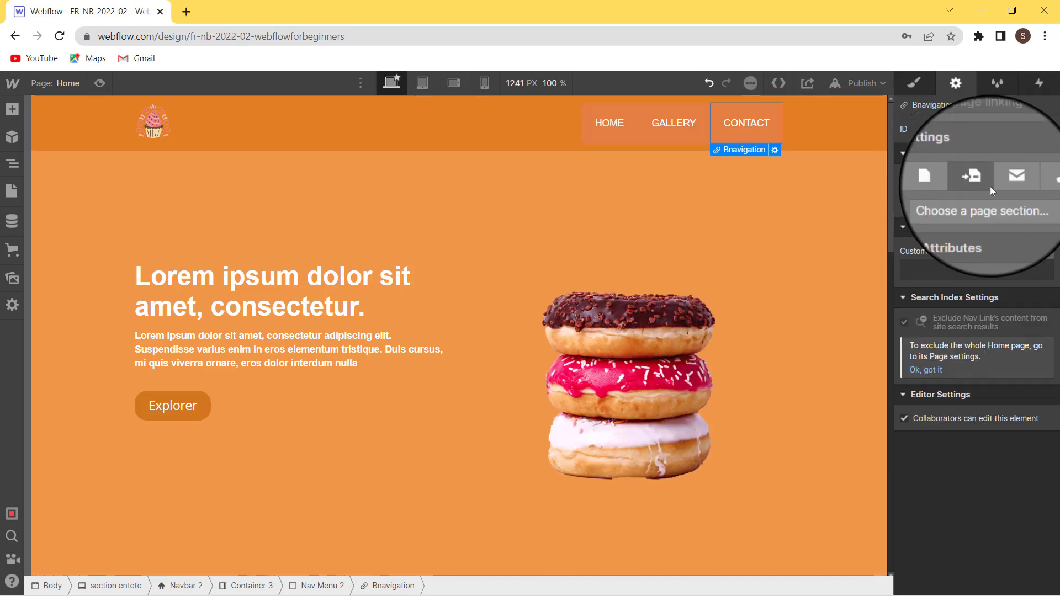
{"action": "left_click", "coordinate": [1016, 201]}
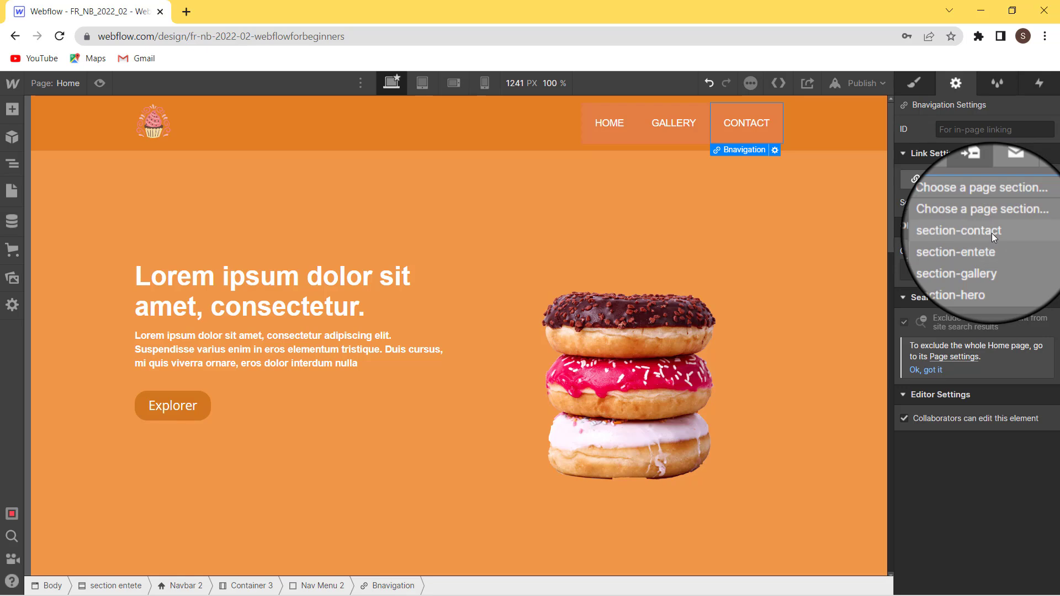
{"action": "left_click", "coordinate": [992, 233]}
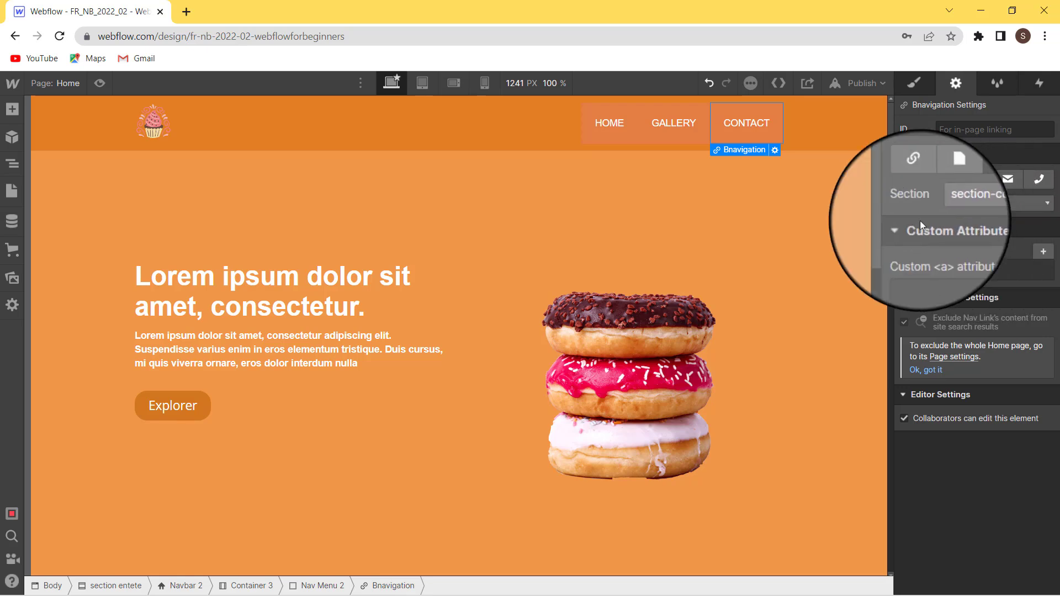
Test the CONTACT link in preview mode, and return to the designer to view the contact section
{"action": "left_click", "coordinate": [97, 82]}
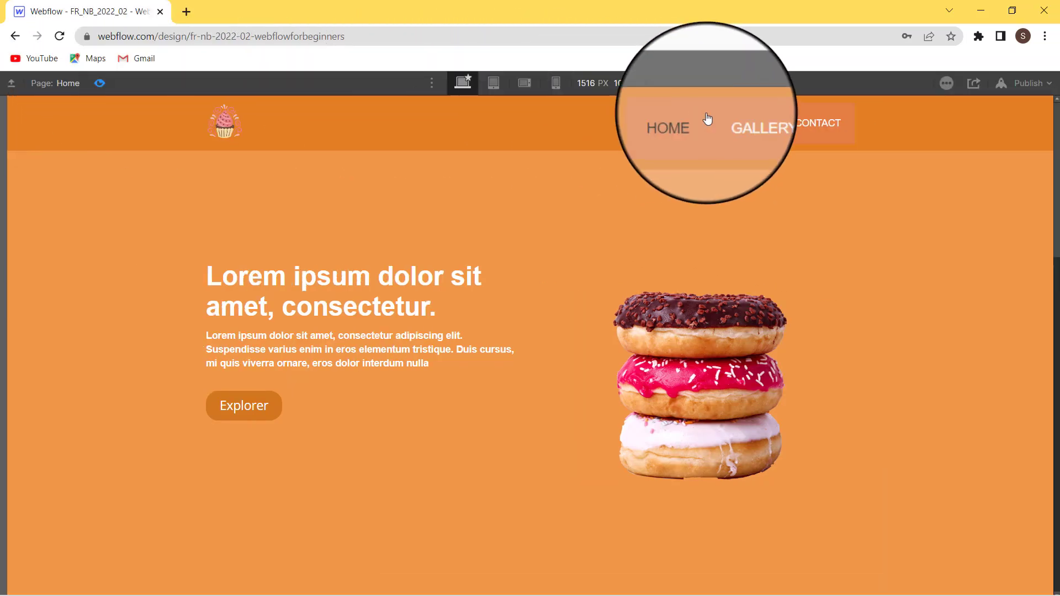
{"action": "left_click", "coordinate": [810, 124]}
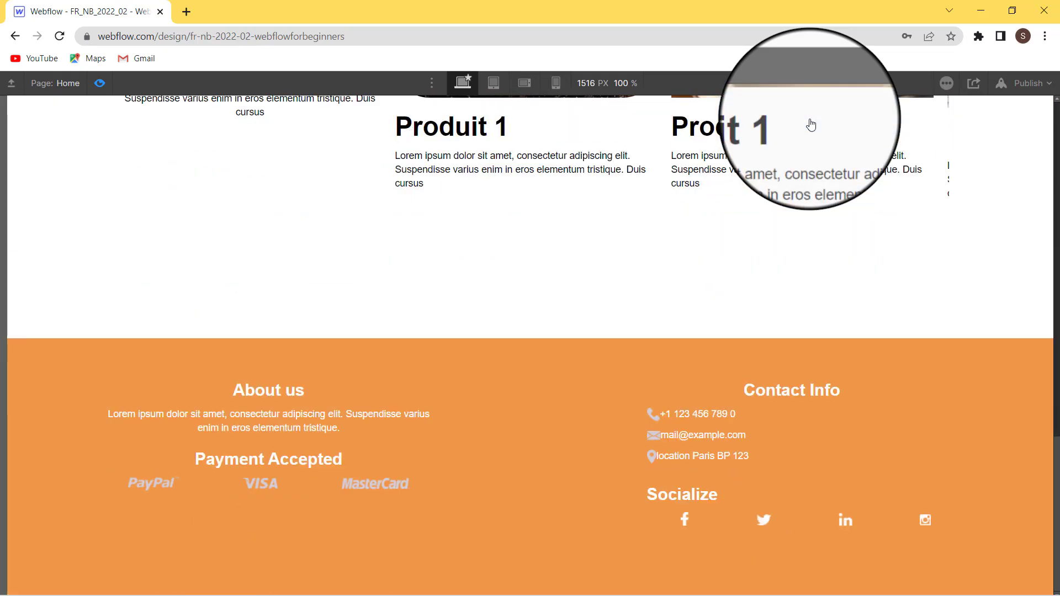
{"action": "scroll", "coordinate": [748, 165], "scroll_direction": "up", "scroll_amount": 15}
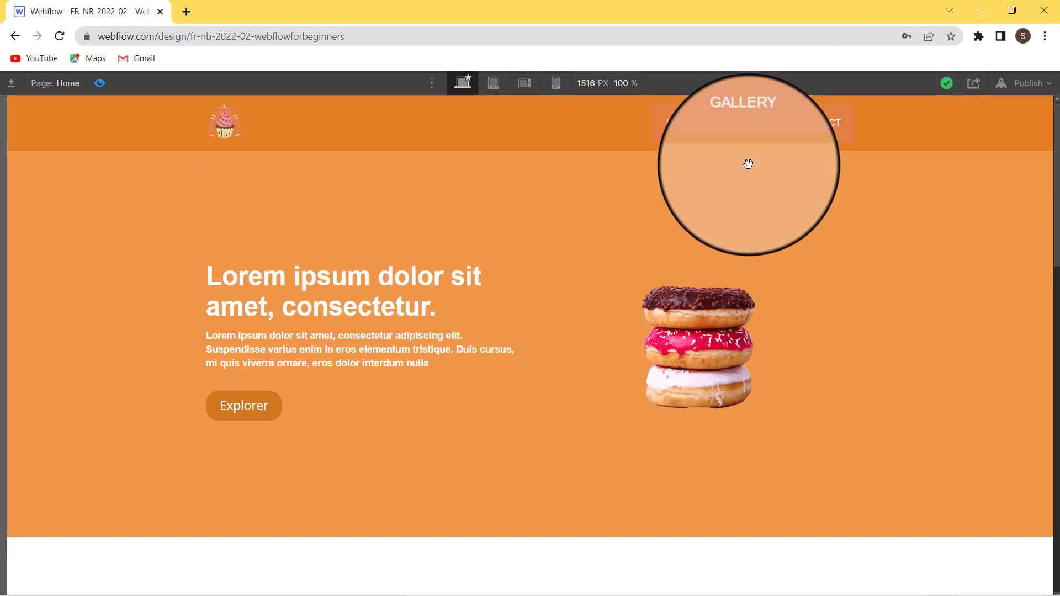
{"action": "key", "text": "Escape"}
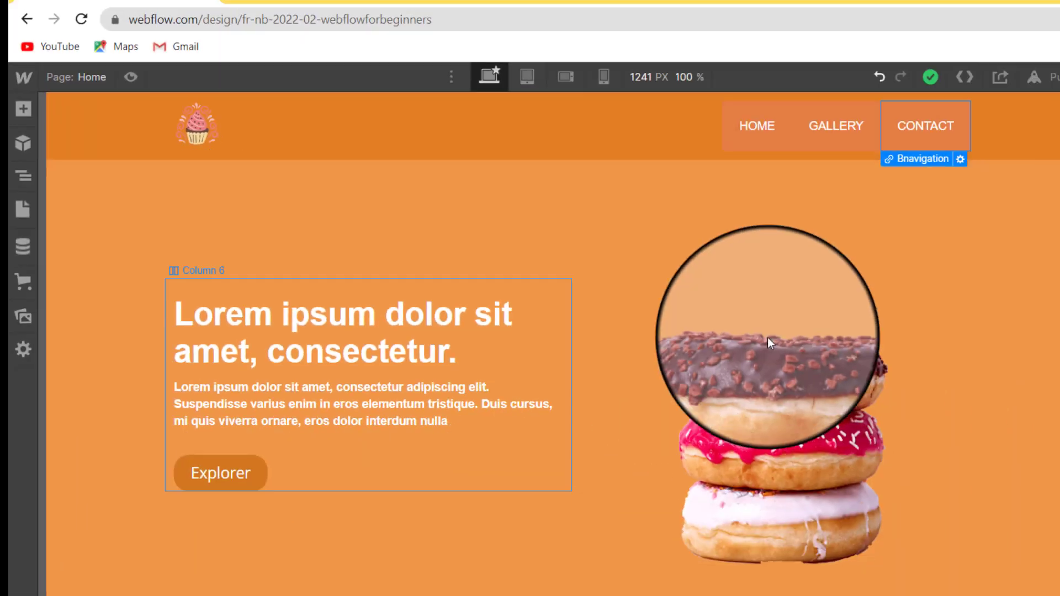
{"action": "scroll", "coordinate": [603, 315], "scroll_direction": "down", "scroll_amount": 5}
{"action": "scroll", "coordinate": [603, 316], "scroll_direction": "down", "scroll_amount": 10}
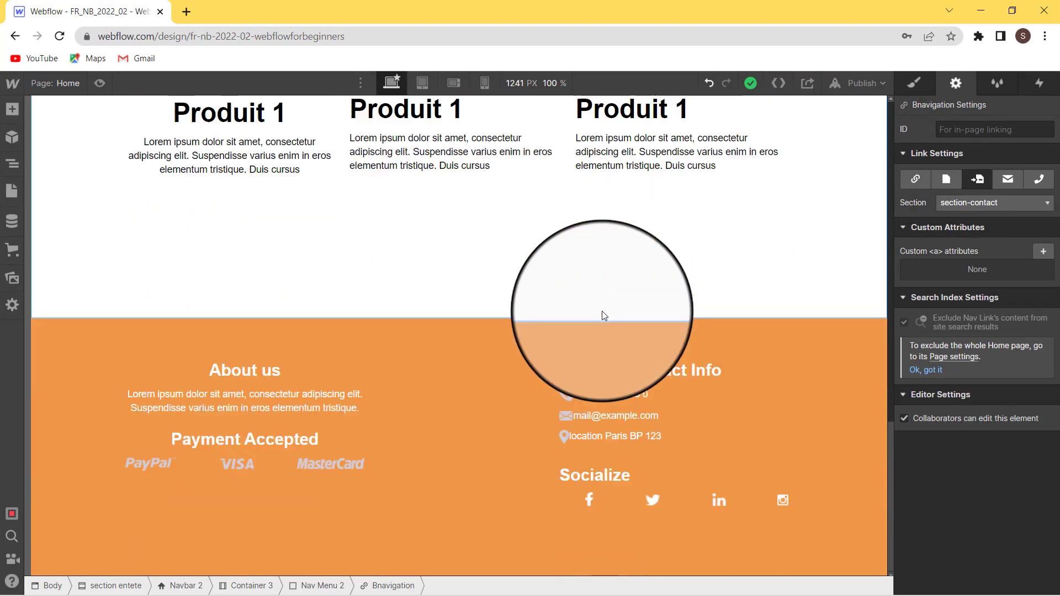